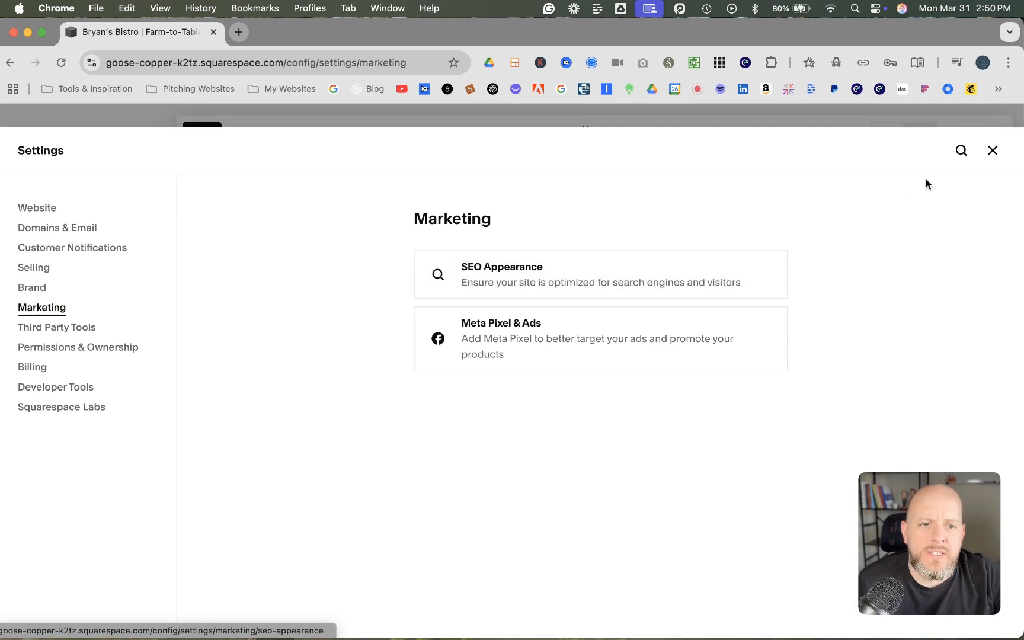
Close the Marketing settings, search the site dashboard for "seo" and open the SEO Appearance settings
left_click(992, 152)
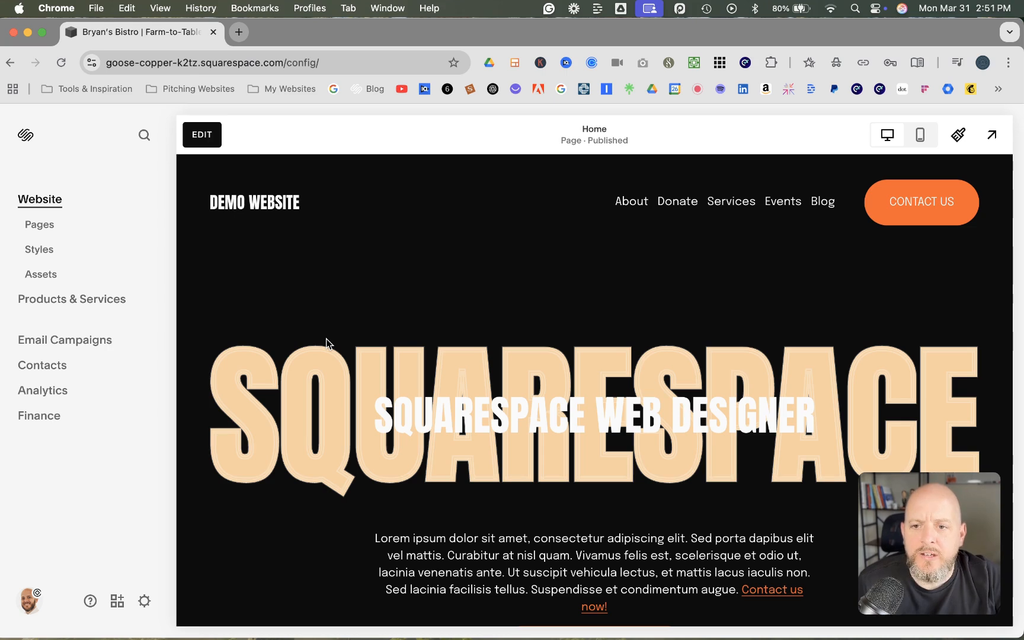
key("/")
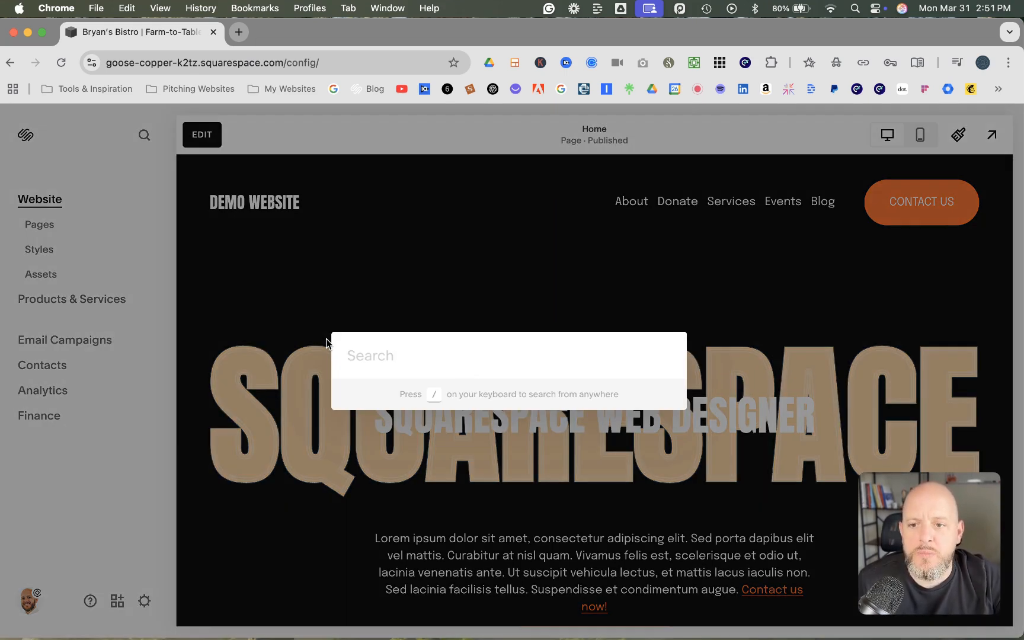
type("seo")
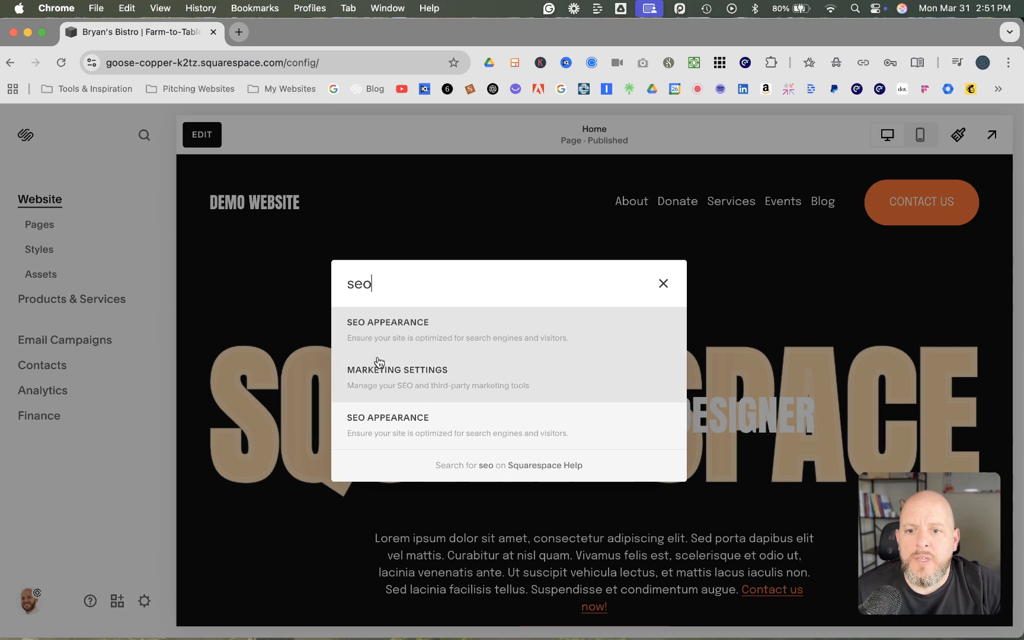
left_click(418, 335)
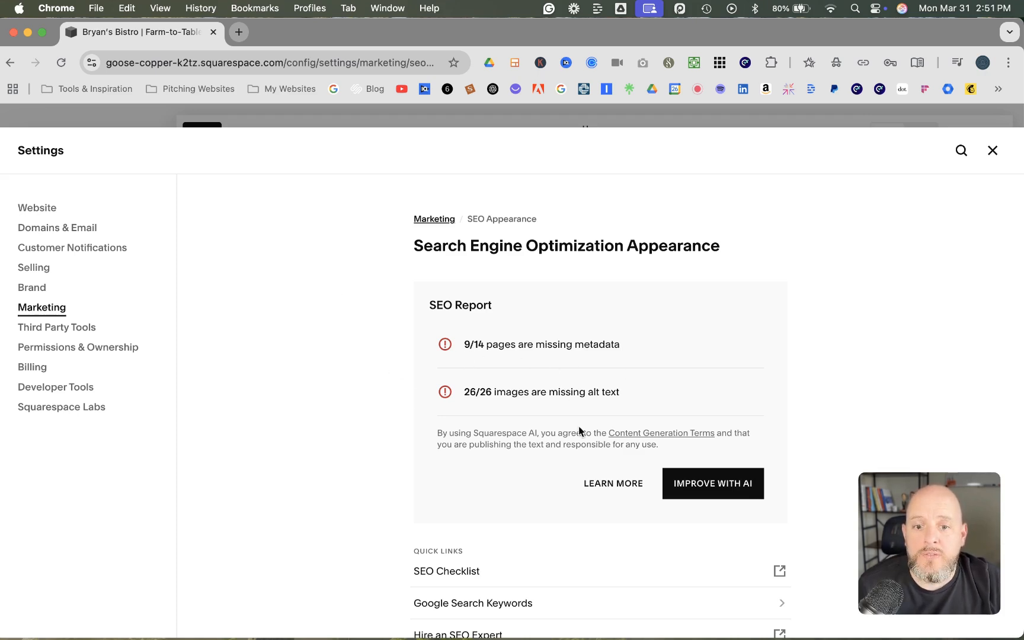
Generate the missing SEO metadata with AI and review the suggested search titles and descriptions page by page
left_click(699, 488)
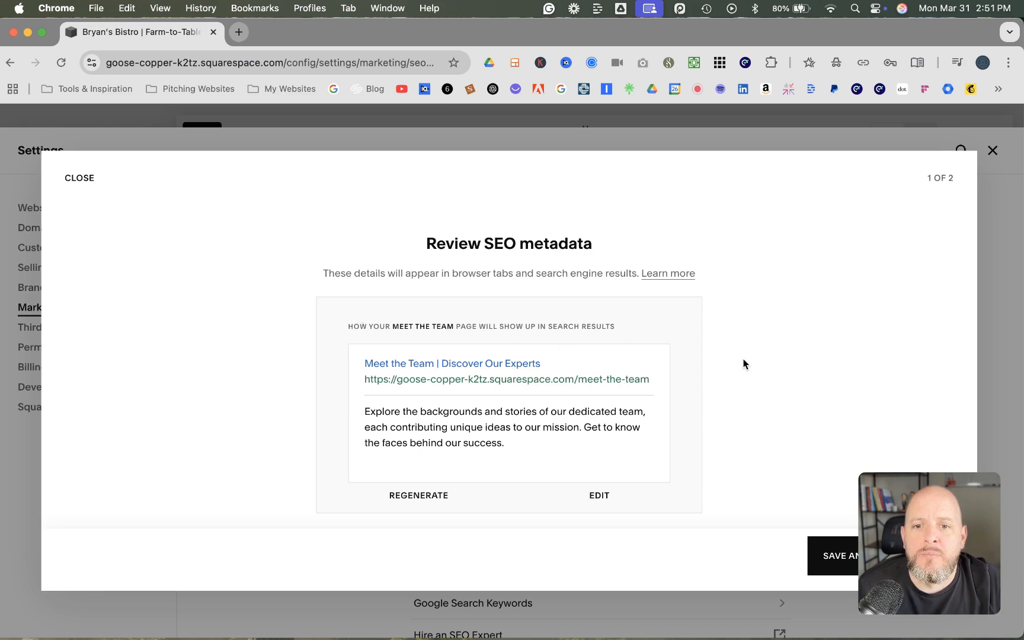
scroll(744, 364, "down", 4)
scroll(744, 364, "down", 10)
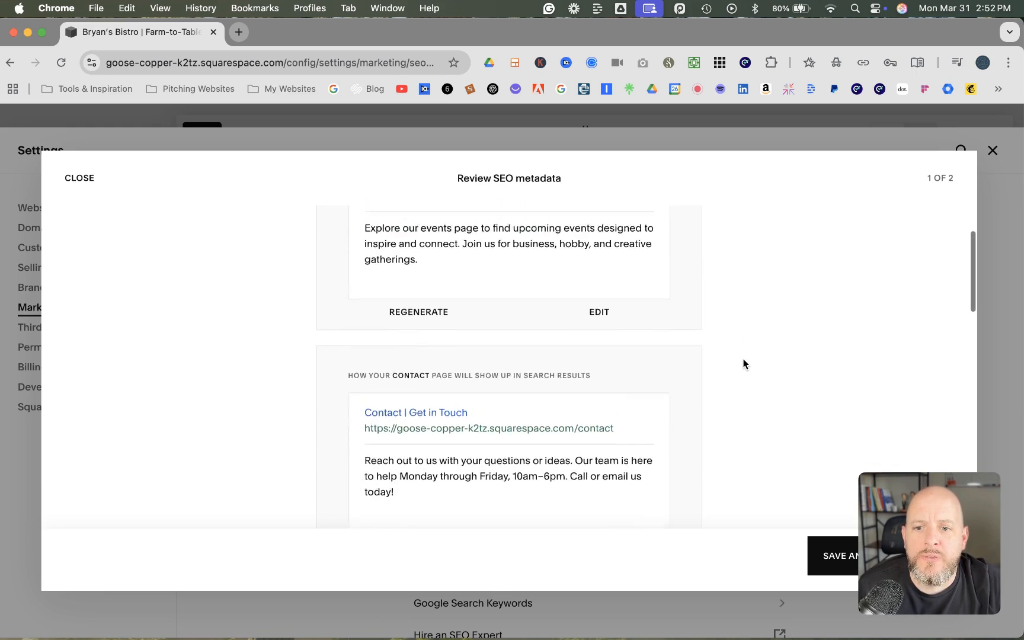
scroll(744, 358, "up", 12)
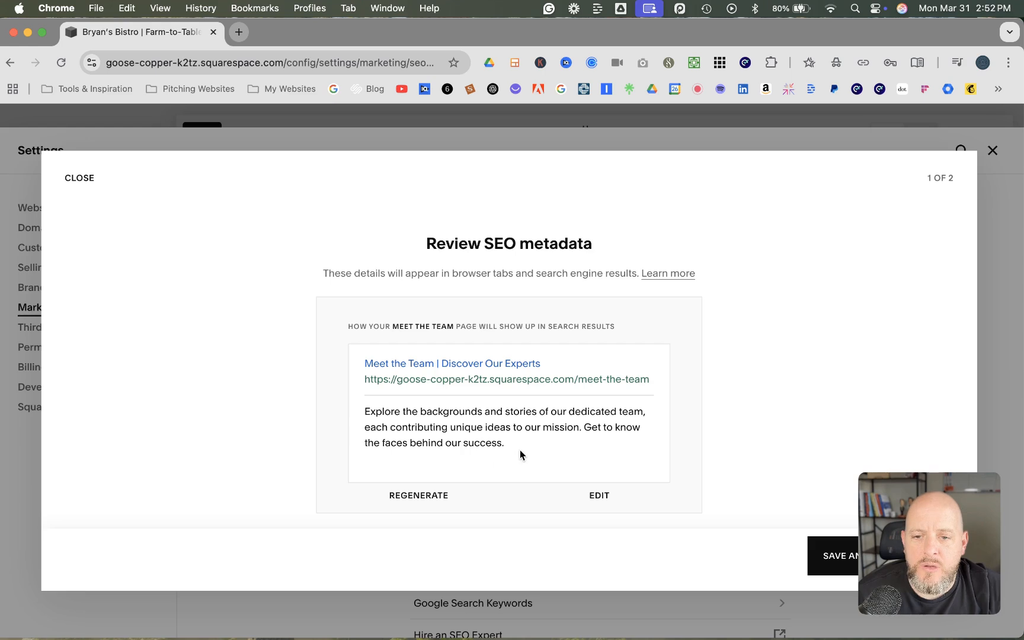
scroll(521, 452, "down", 5)
scroll(520, 453, "down", 5)
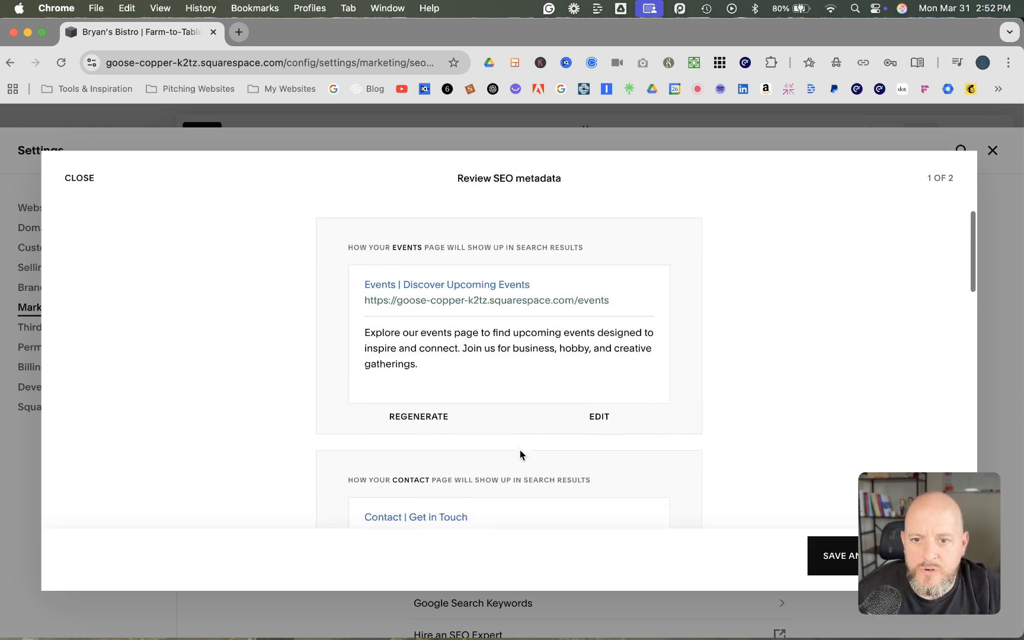
scroll(520, 455, "down", 15)
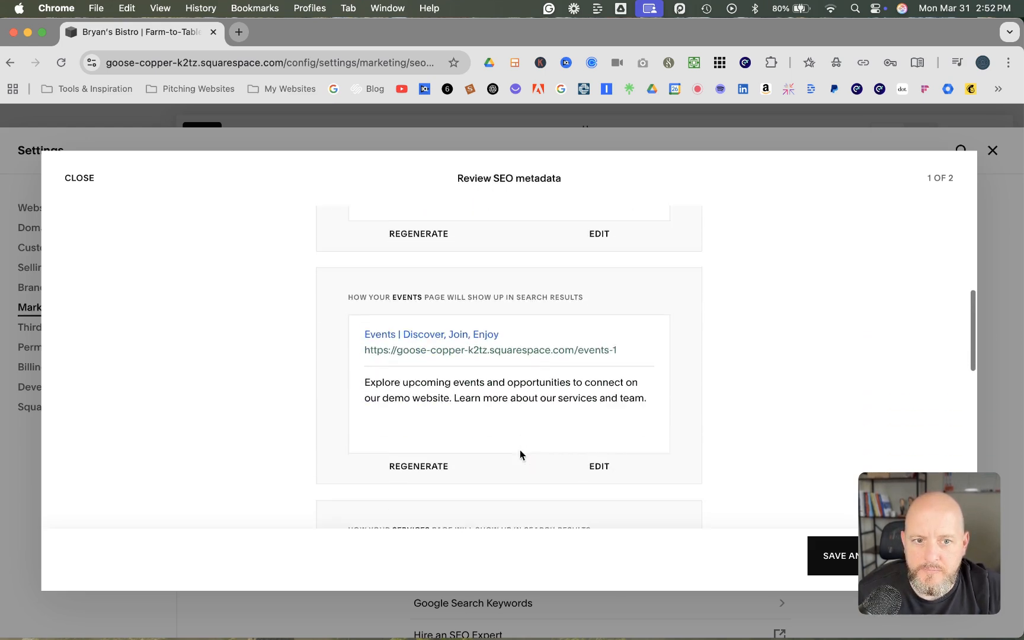
scroll(520, 455, "down", 14)
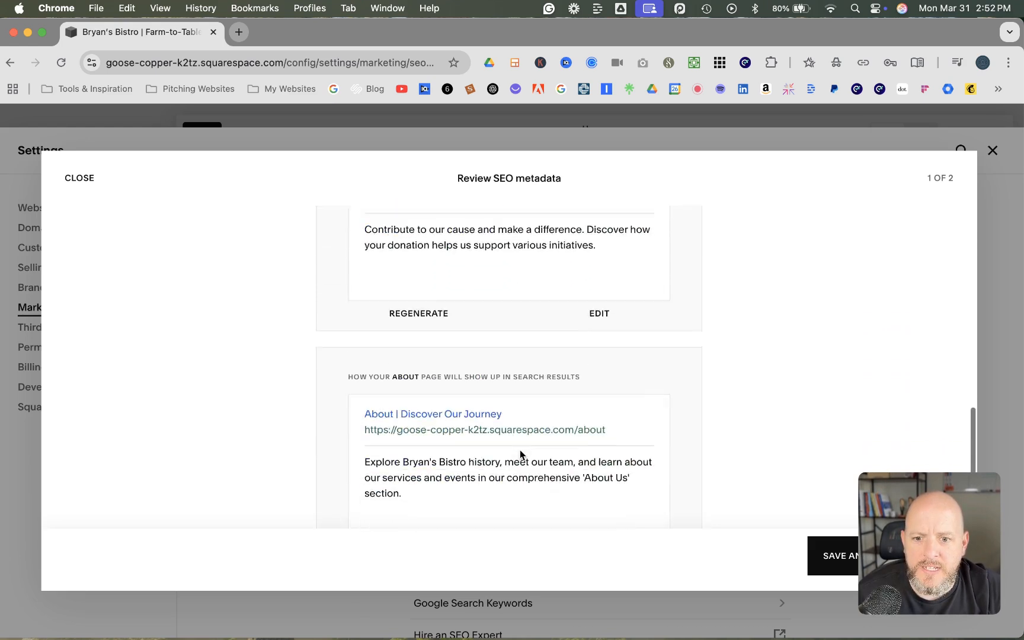
scroll(521, 450, "down", 4)
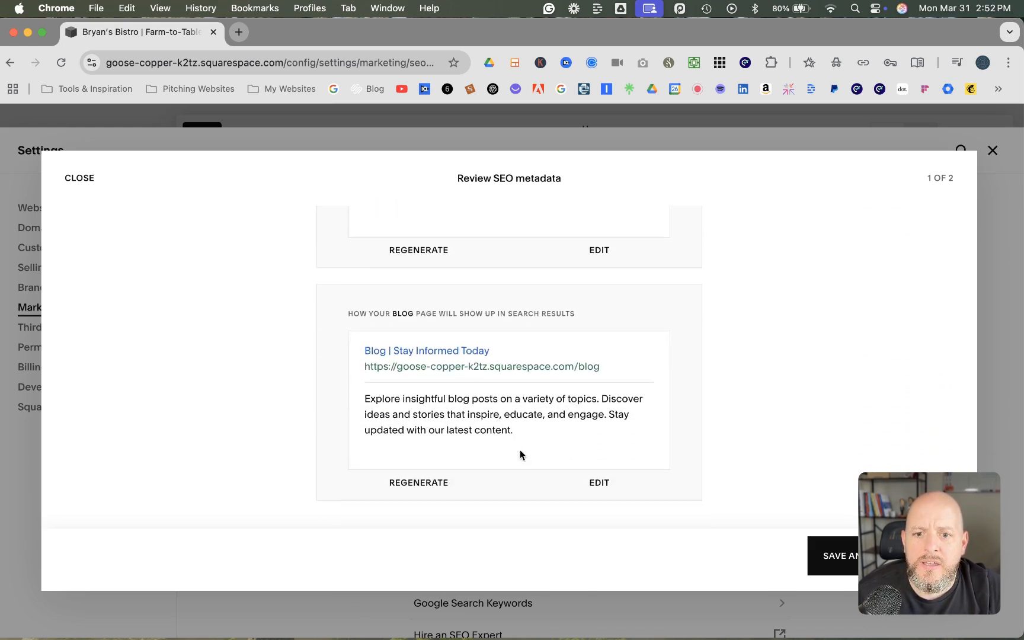
left_click_drag(891, 523, 127, 469)
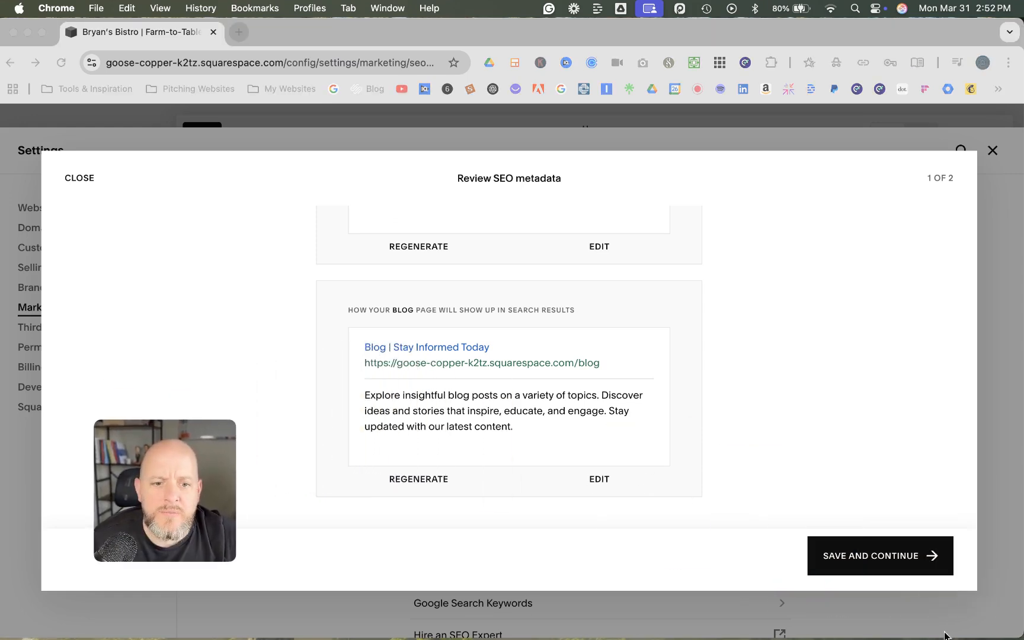
scroll(498, 433, "down", 10)
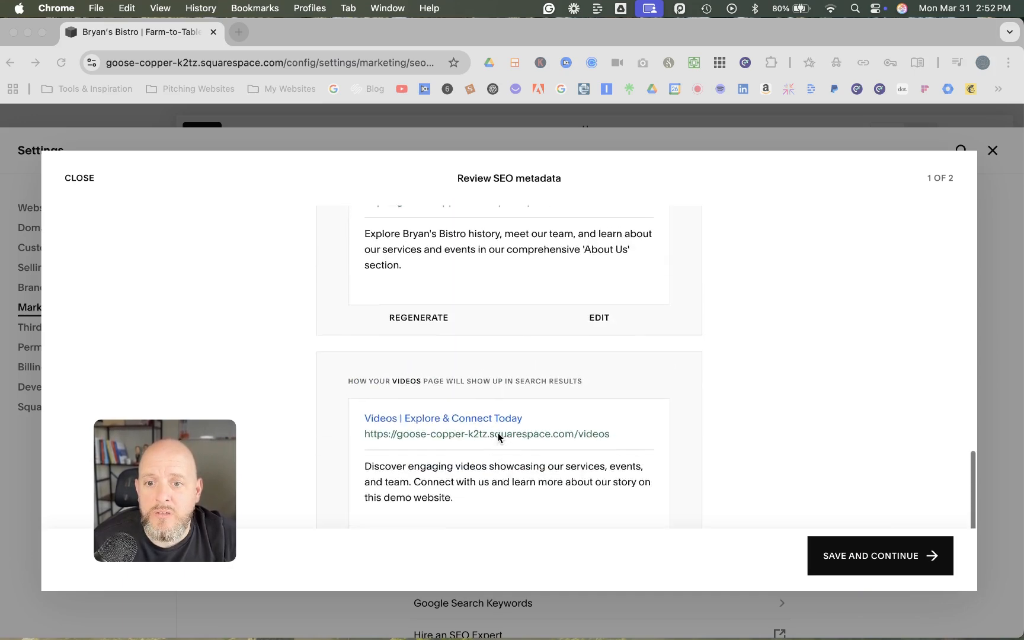
scroll(498, 433, "up", 6)
scroll(498, 433, "down", 2)
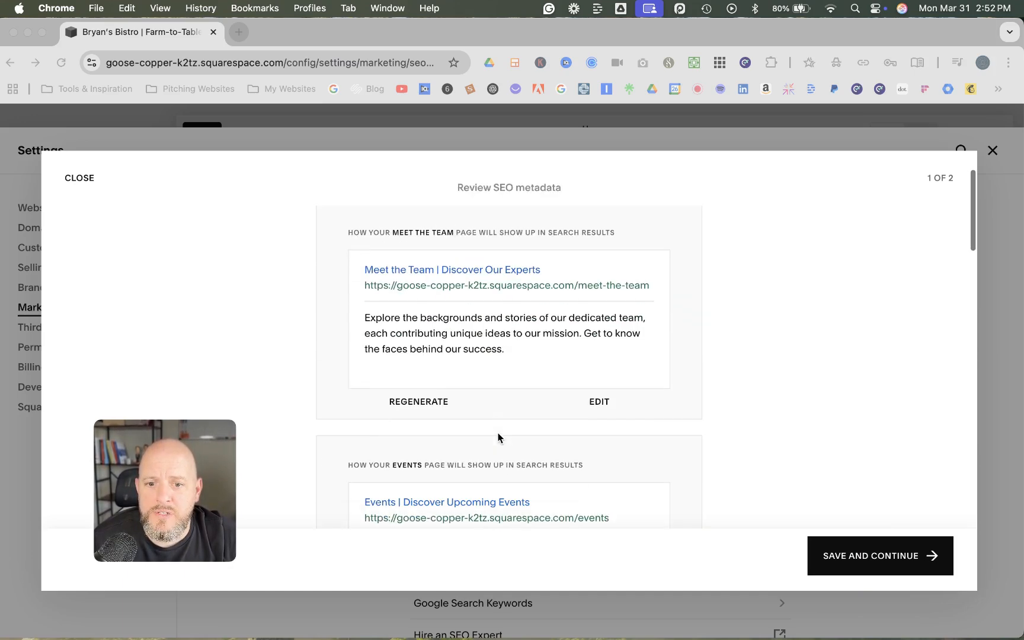
Open the Meet the Team page's metadata for editing, save it as is, and regenerate it with AI
left_click(599, 402)
left_click(599, 402)
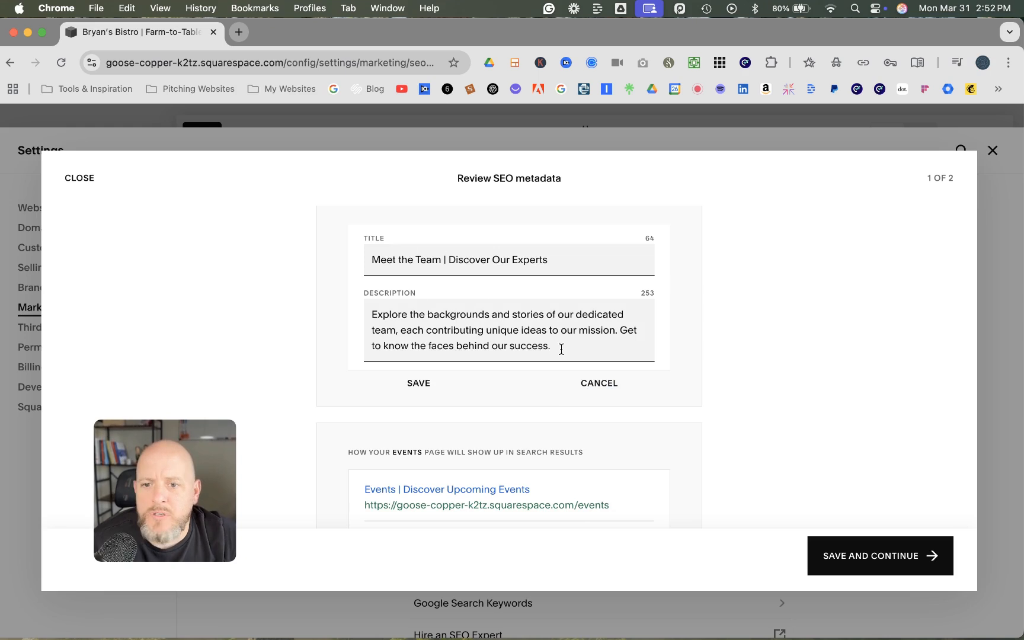
left_click(419, 383)
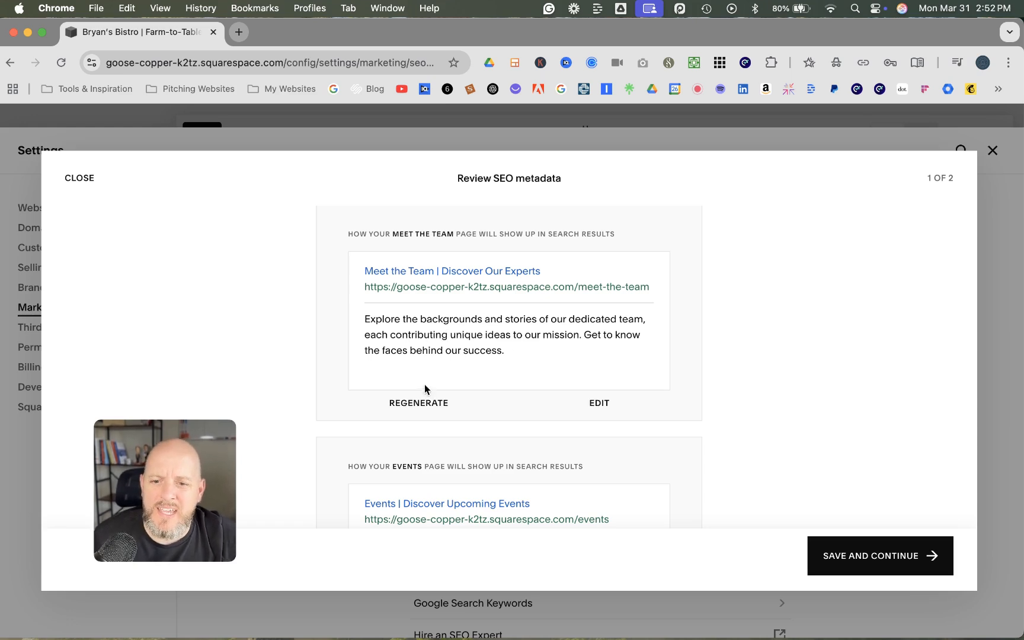
left_click(422, 407)
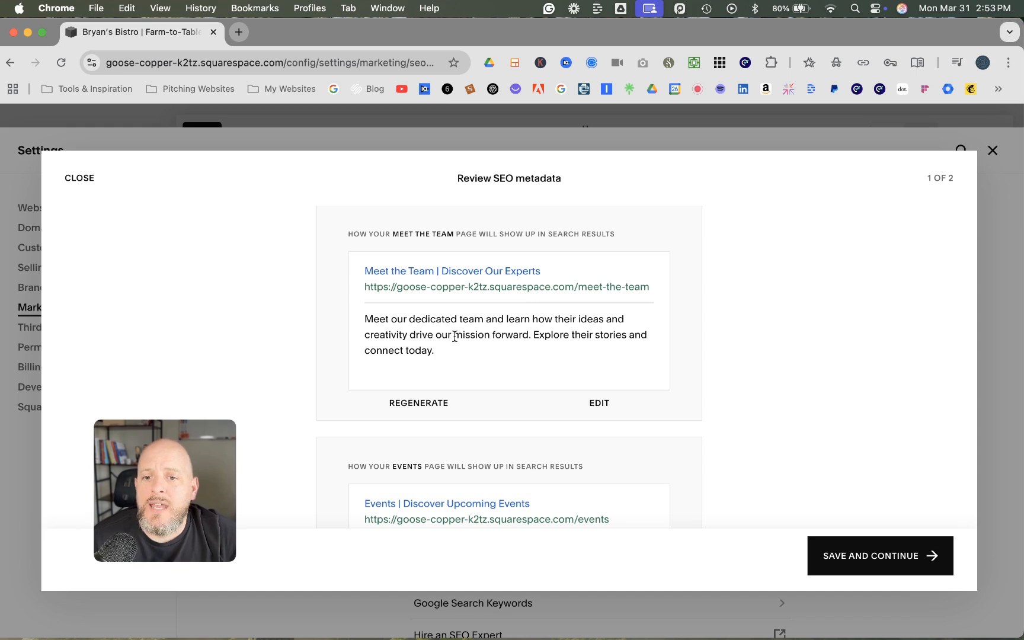
Examine the search titles and descriptions suggested for the site's pages, comparing the Meet the Team and Events entries
scroll(454, 337, "down", 2)
scroll(454, 337, "down", 6)
scroll(455, 337, "down", 7)
scroll(456, 341, "down", 3)
scroll(454, 340, "up", 1)
scroll(435, 330, "up", 4)
scroll(435, 329, "up", 12)
scroll(435, 330, "up", 3)
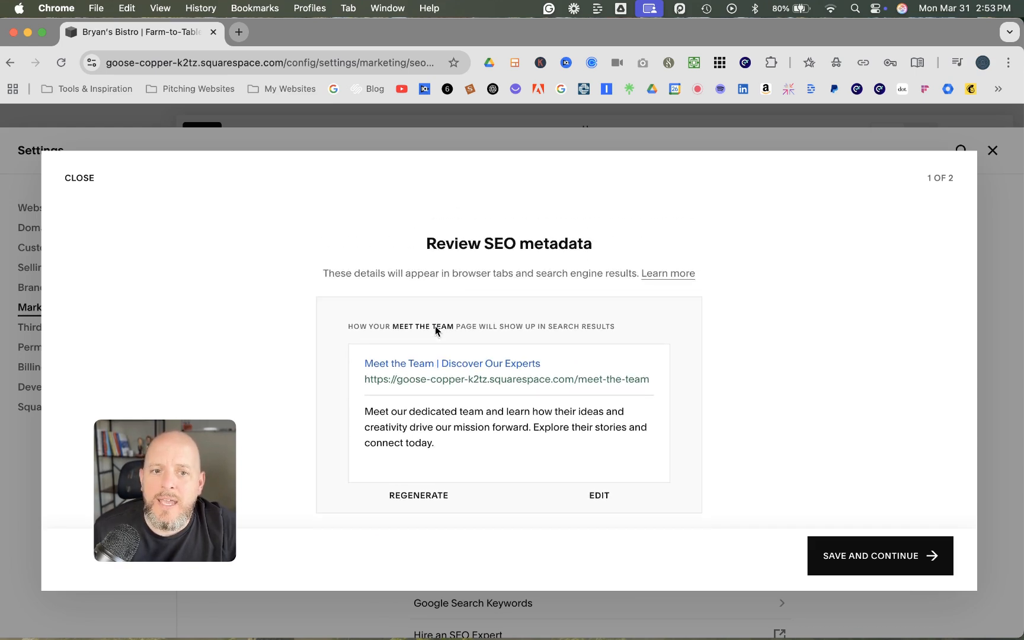
scroll(435, 330, "down", 10)
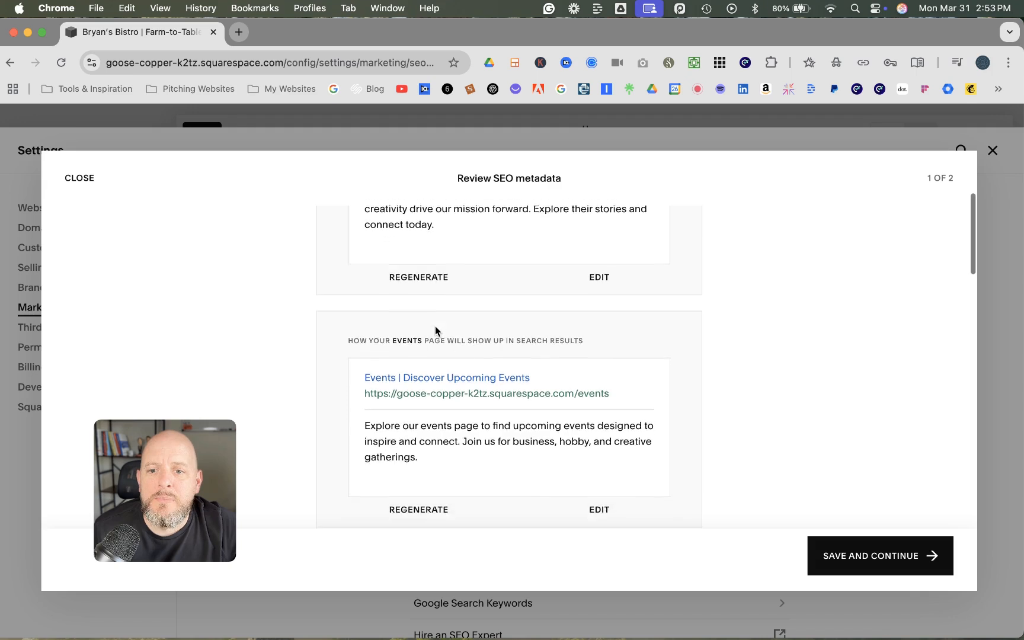
scroll(436, 325, "down", 2)
scroll(435, 325, "up", 5)
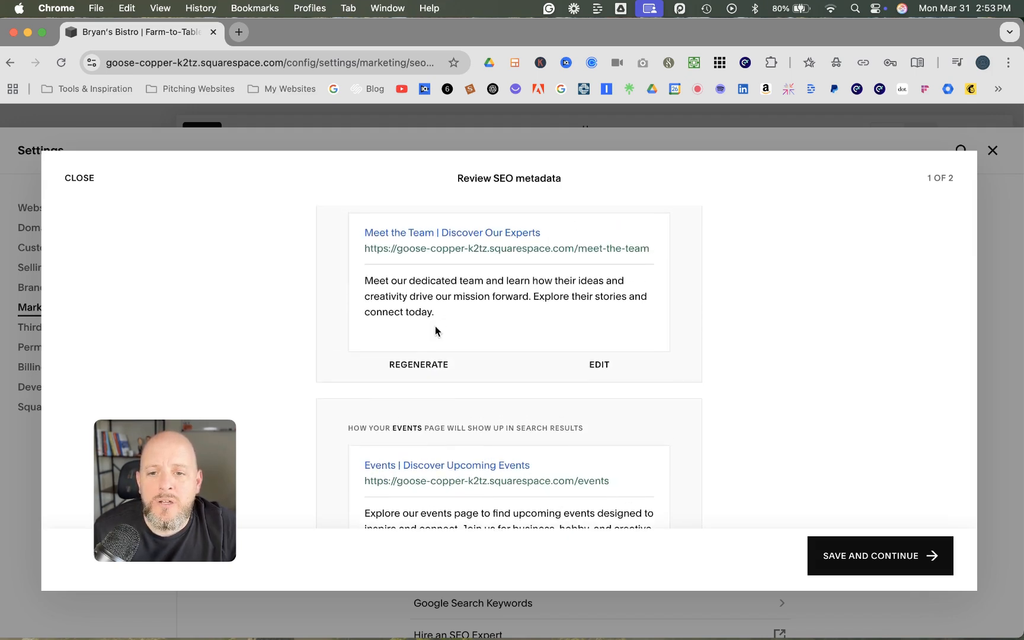
scroll(435, 325, "down", 1)
scroll(435, 326, "up", 2)
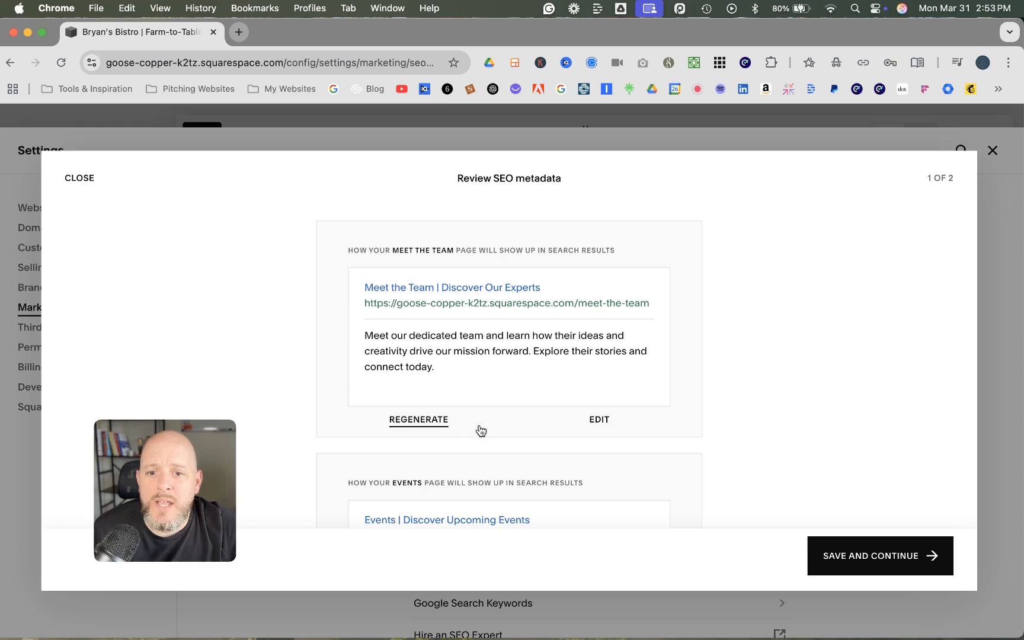
Save the reviewed SEO metadata for all pages and continue to the image alt text review
scroll(480, 430, "down", 1)
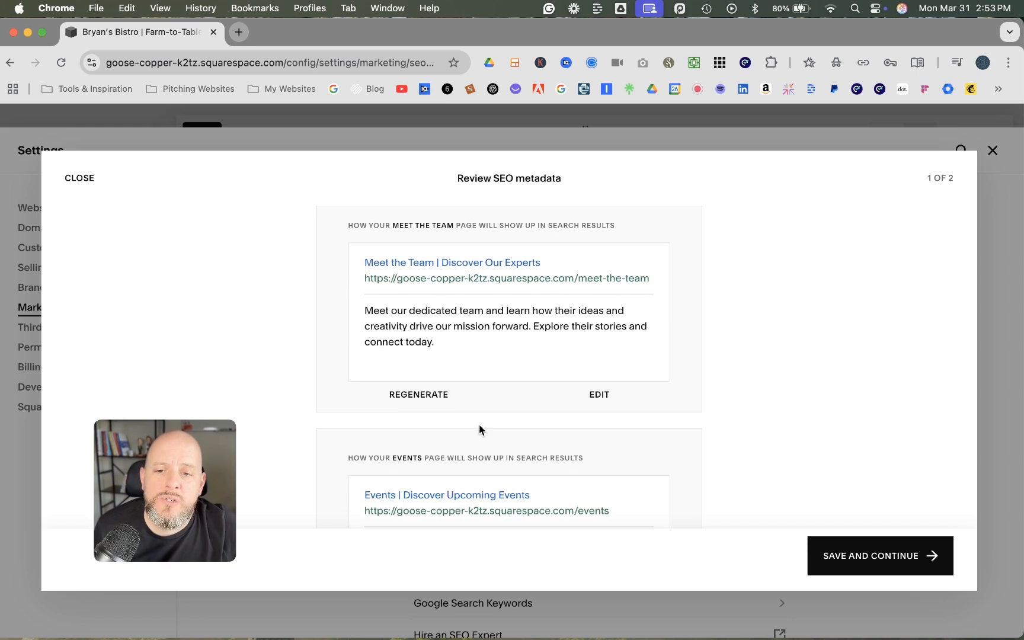
scroll(479, 427, "down", 3)
scroll(480, 425, "down", 10)
scroll(479, 426, "down", 15)
scroll(479, 424, "down", 20)
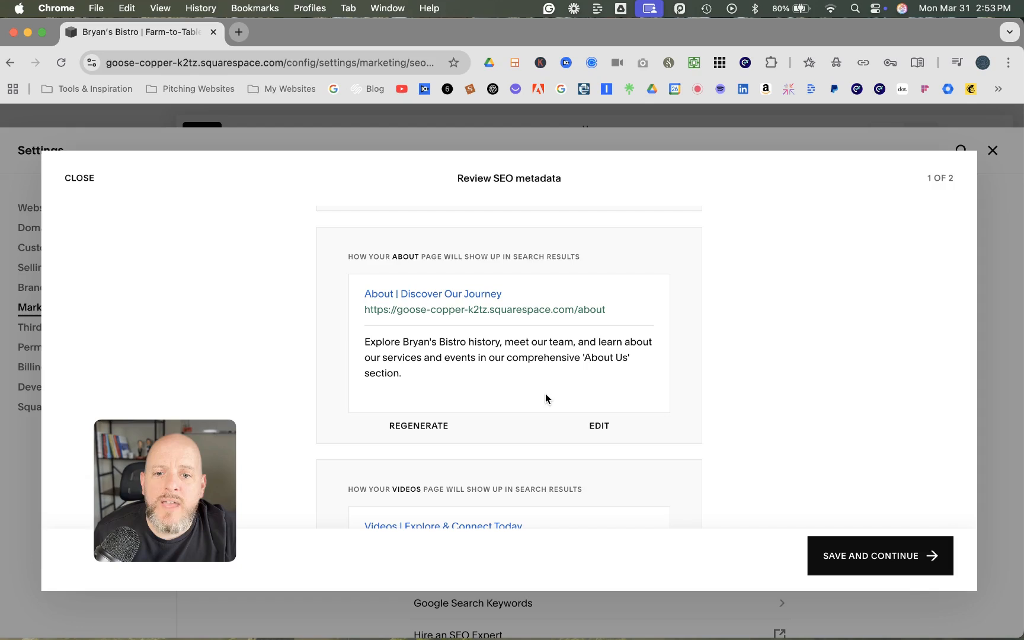
left_click(897, 558)
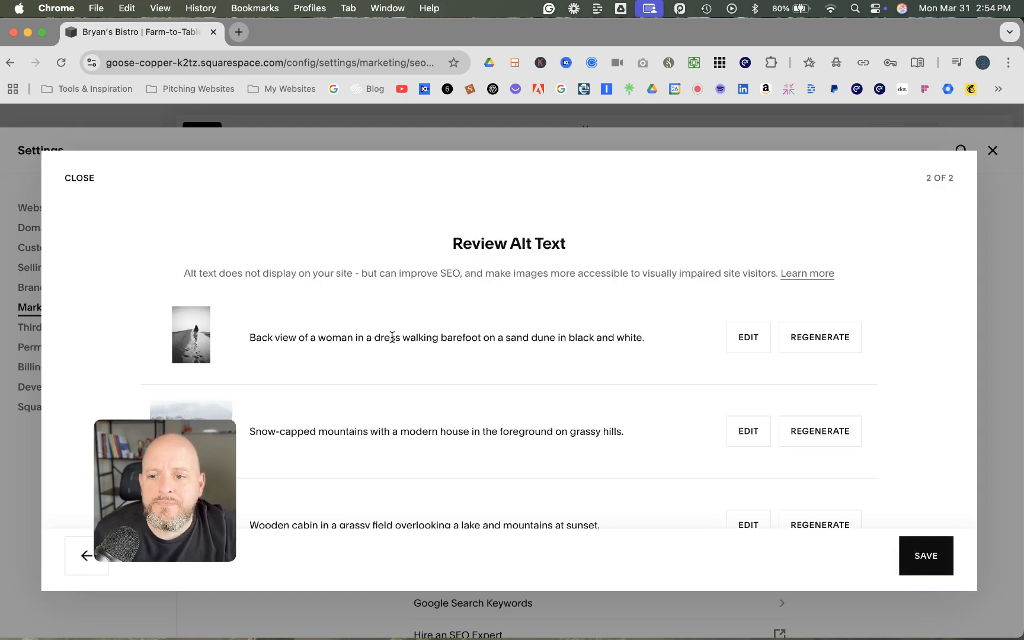
Open the alt text of the black-and-white sand dune image for editing, save it as is, and regenerate it with AI
left_click_drag(169, 461, 55, 295)
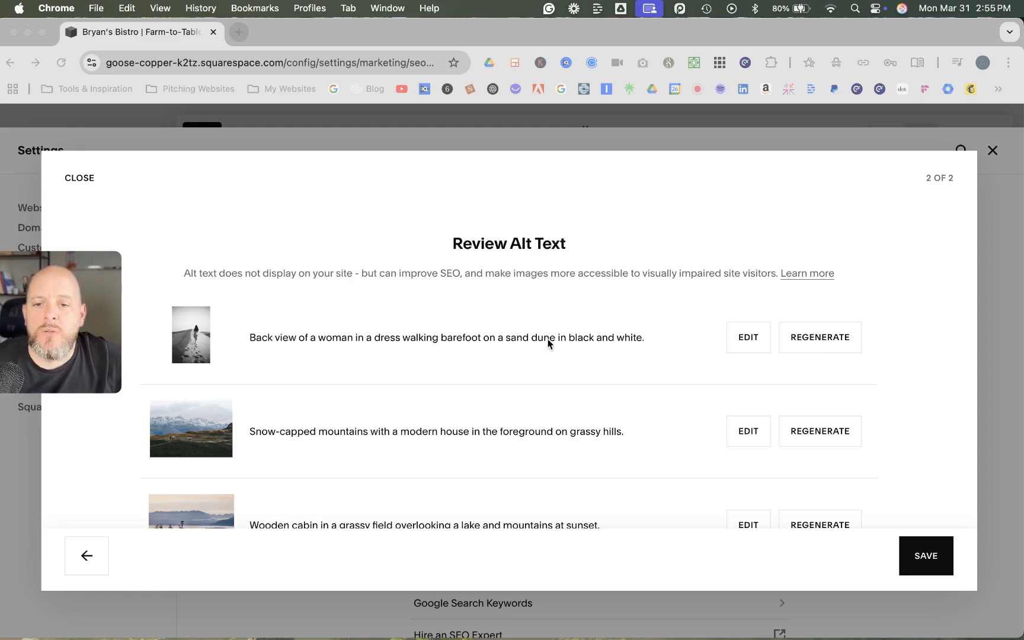
left_click(748, 340)
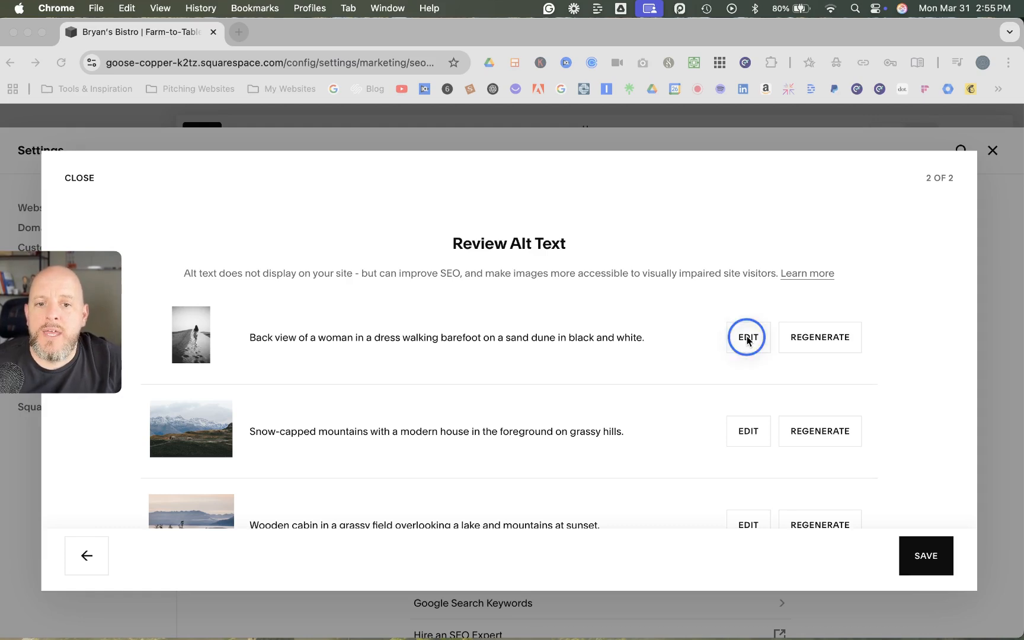
left_click(748, 338)
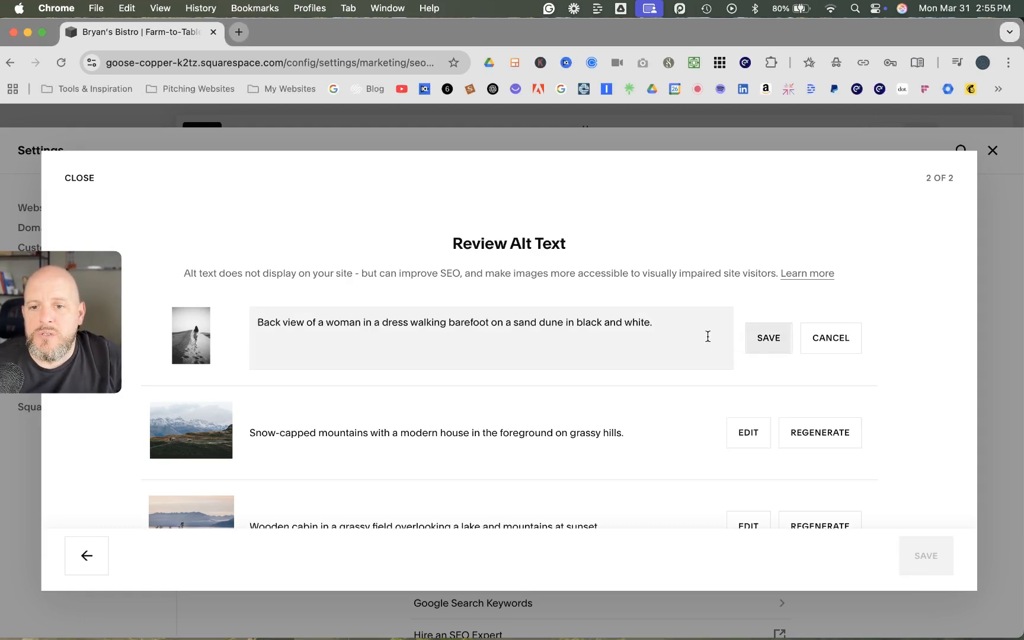
left_click(462, 322)
left_click(377, 326)
left_click(477, 334)
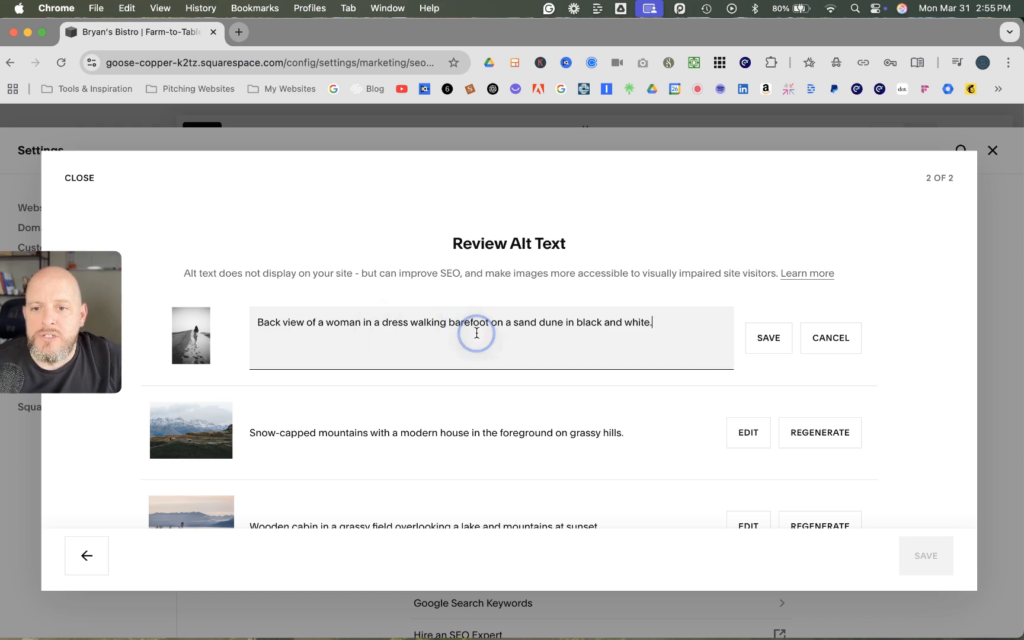
left_click_drag(568, 329, 570, 332)
left_click(670, 336)
left_click(769, 338)
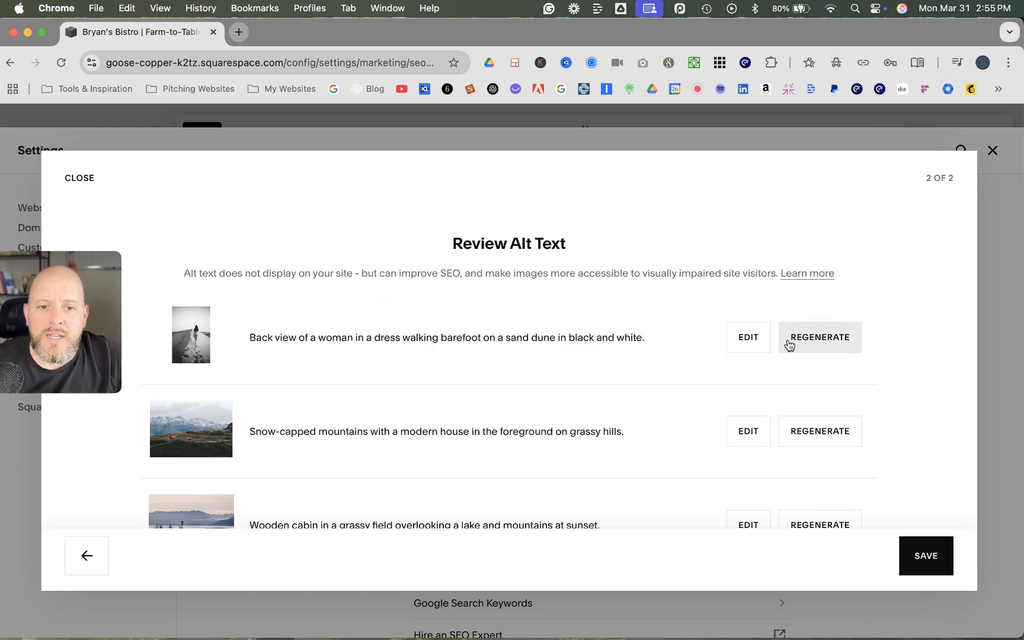
left_click(818, 343)
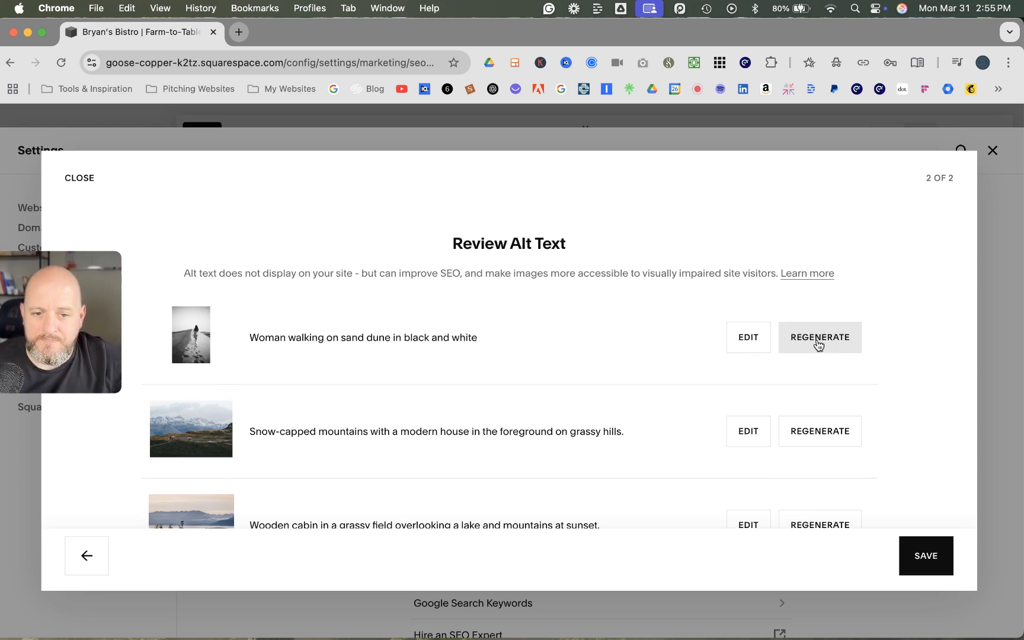
Examine the AI-suggested alt text for the images throughout the review list
scroll(552, 358, "down", 2)
scroll(553, 362, "up", 1)
scroll(553, 362, "down", 3)
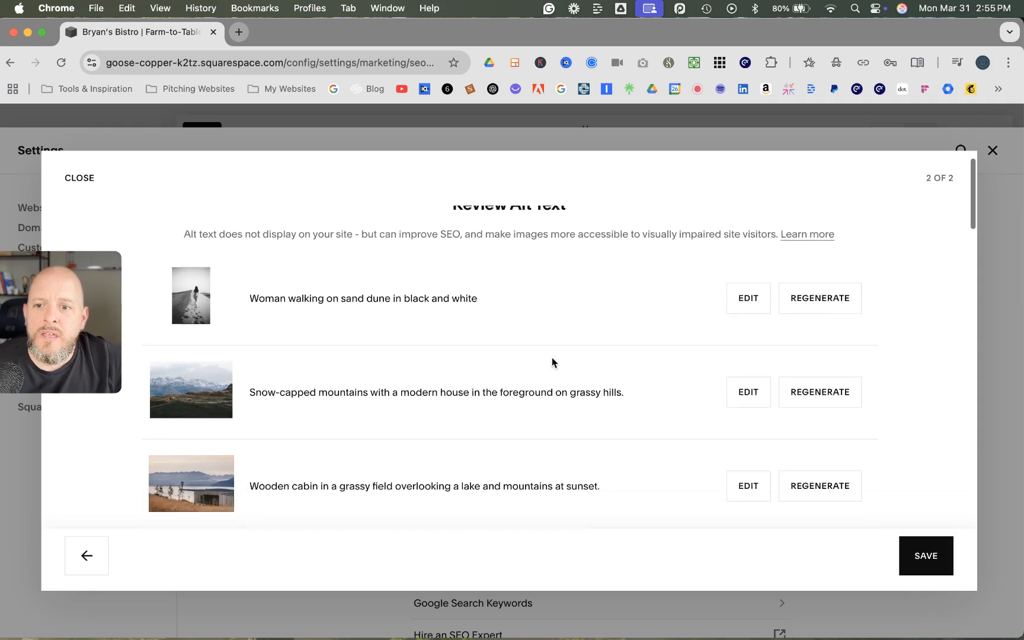
scroll(552, 362, "up", 5)
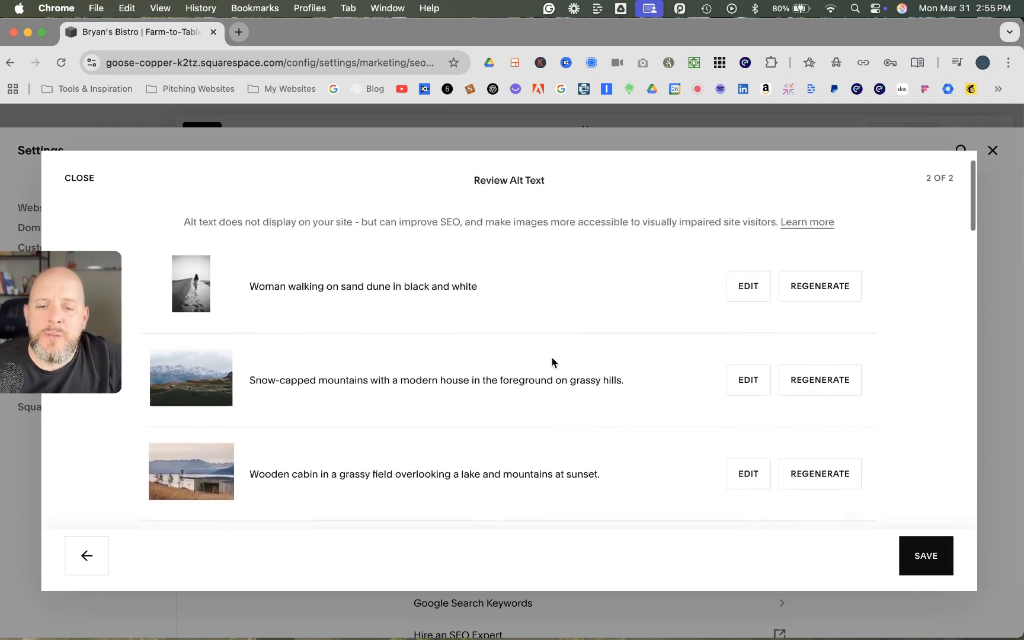
scroll(552, 361, "down", 10)
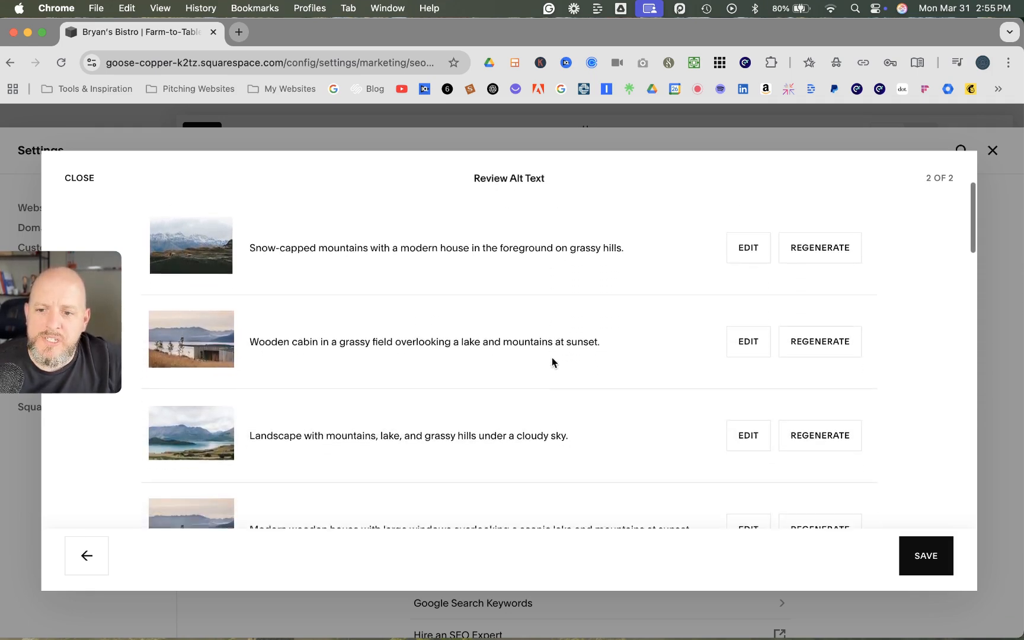
scroll(552, 358, "down", 12)
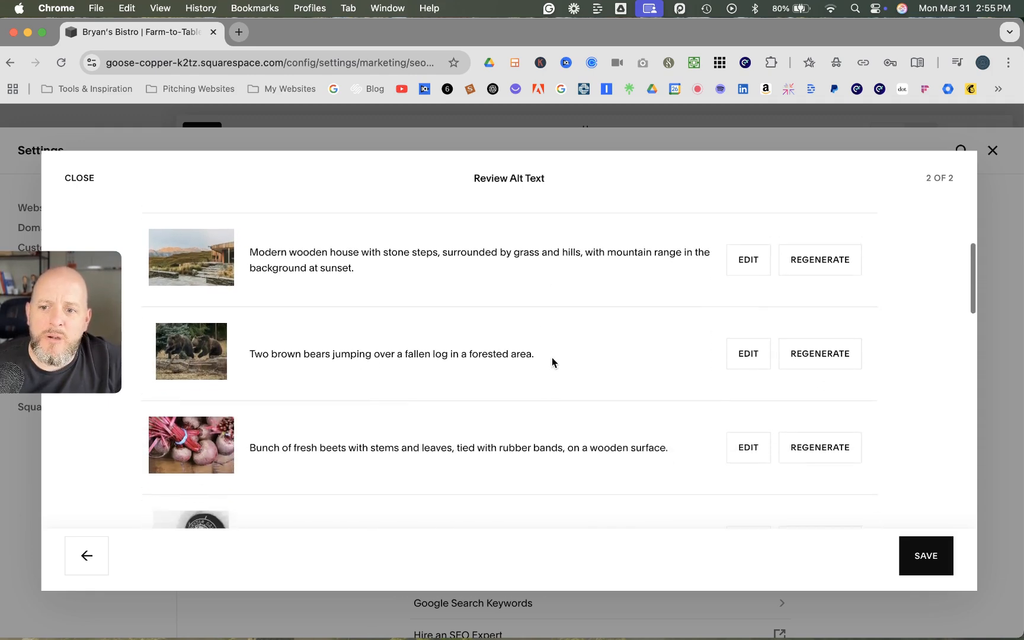
scroll(552, 360, "down", 9)
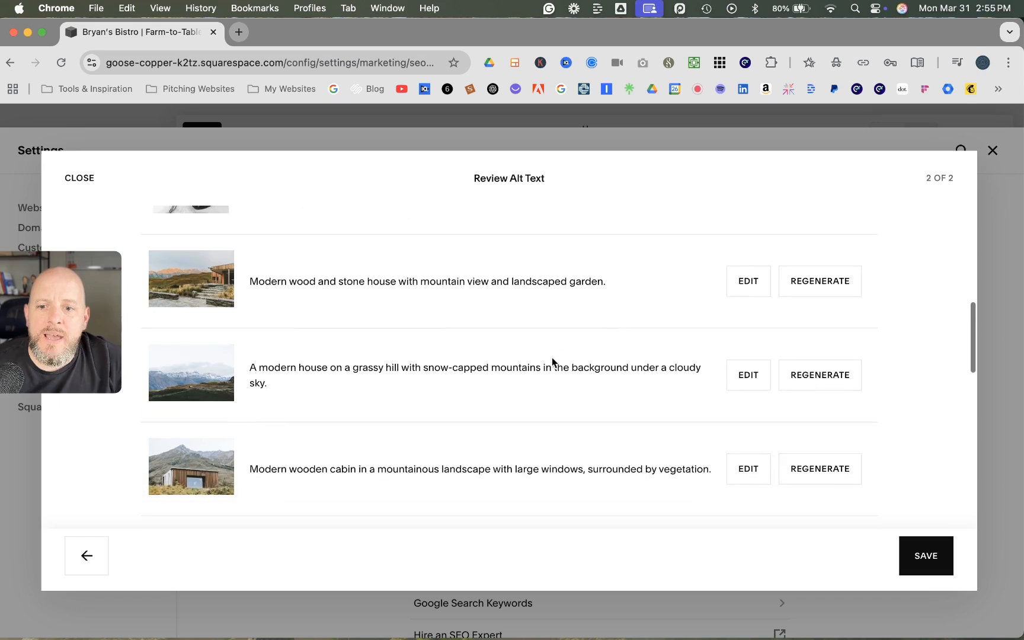
scroll(553, 358, "down", 16)
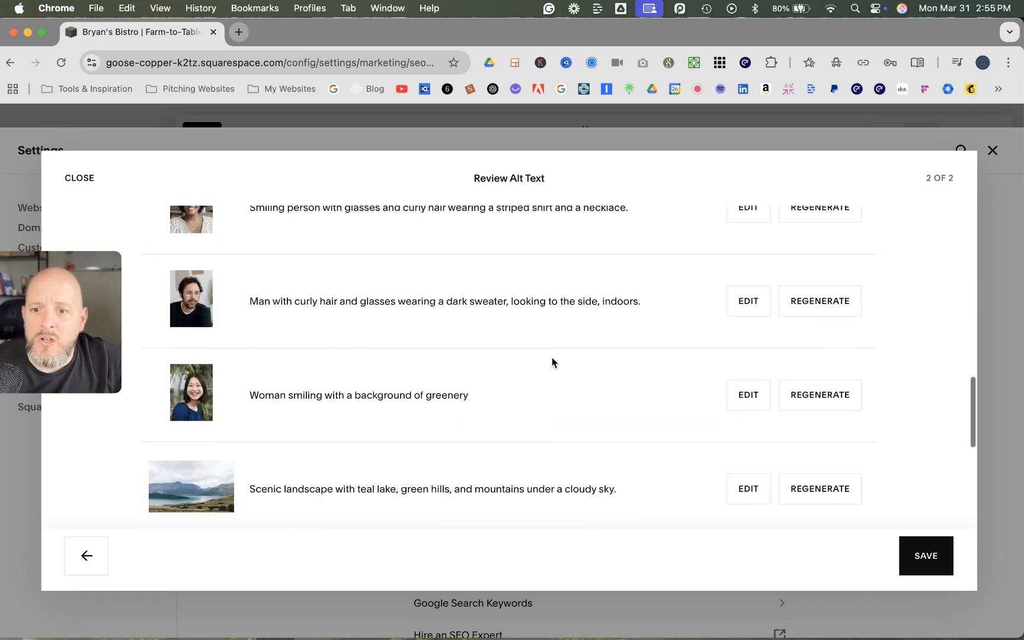
scroll(552, 359, "down", 16)
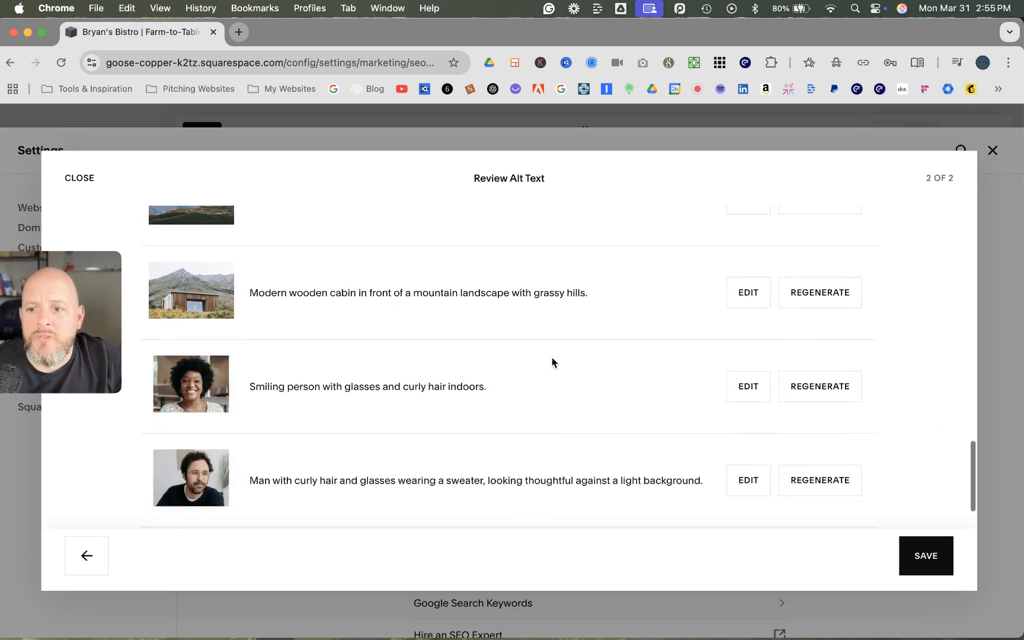
scroll(606, 382, "down", 3)
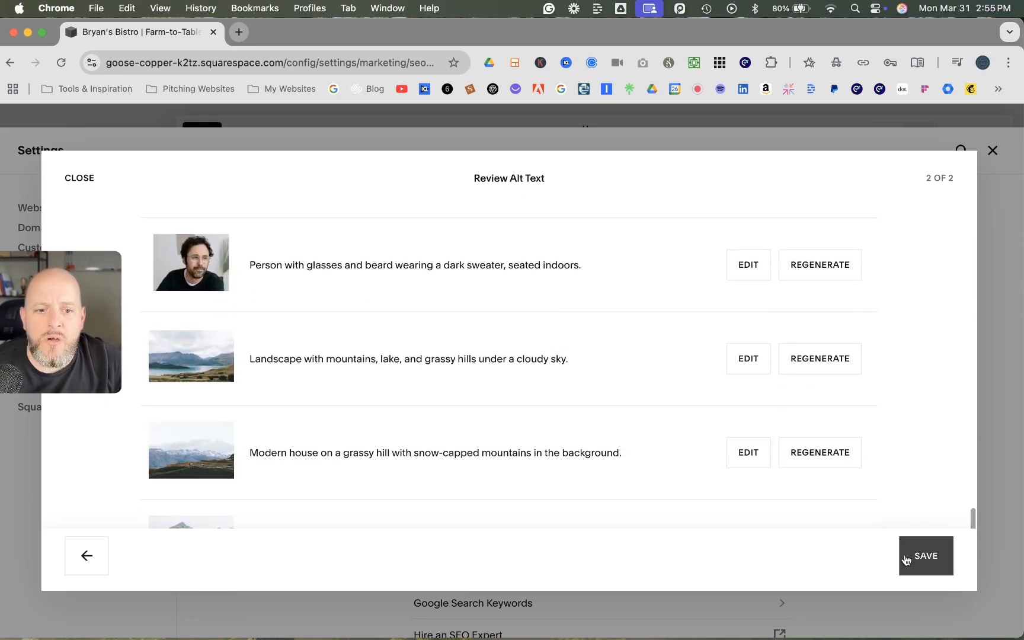
Save the reviewed alt text for all images and finish the AI SEO review
scroll(750, 464, "up", 15)
scroll(750, 464, "up", 20)
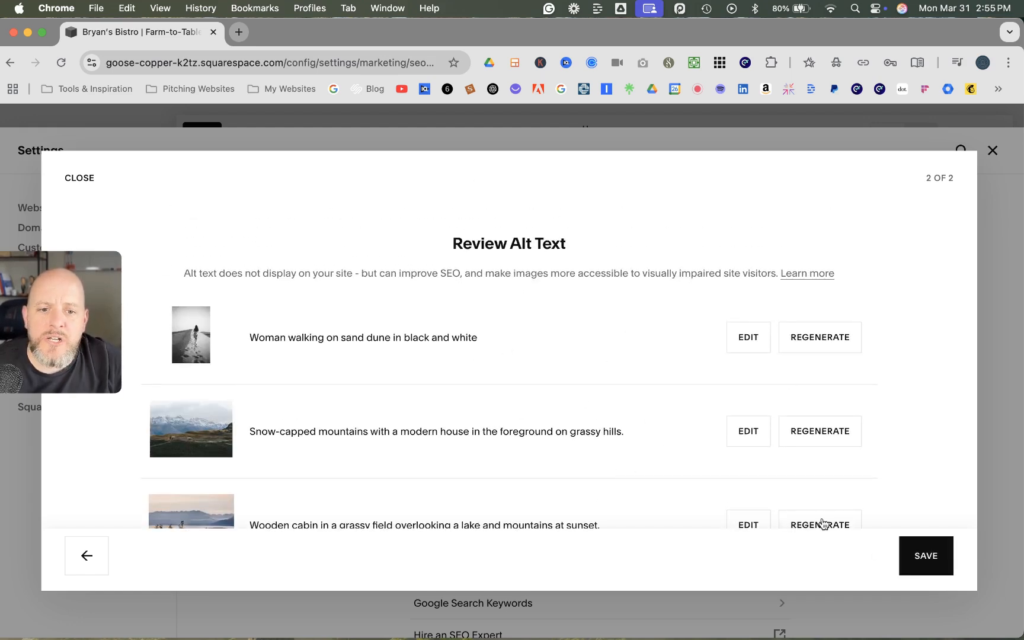
left_click(918, 557)
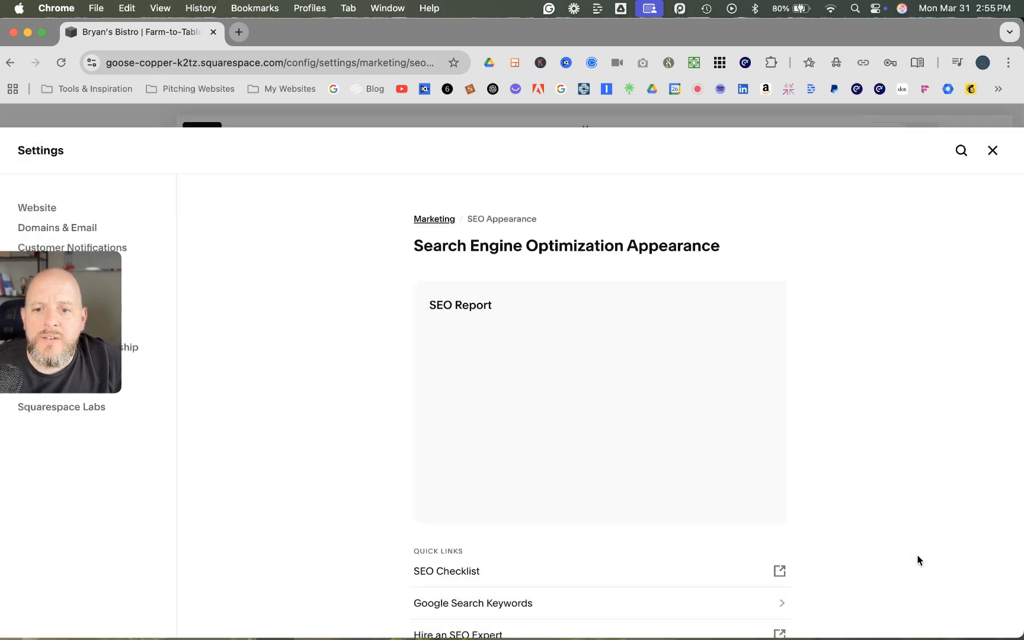